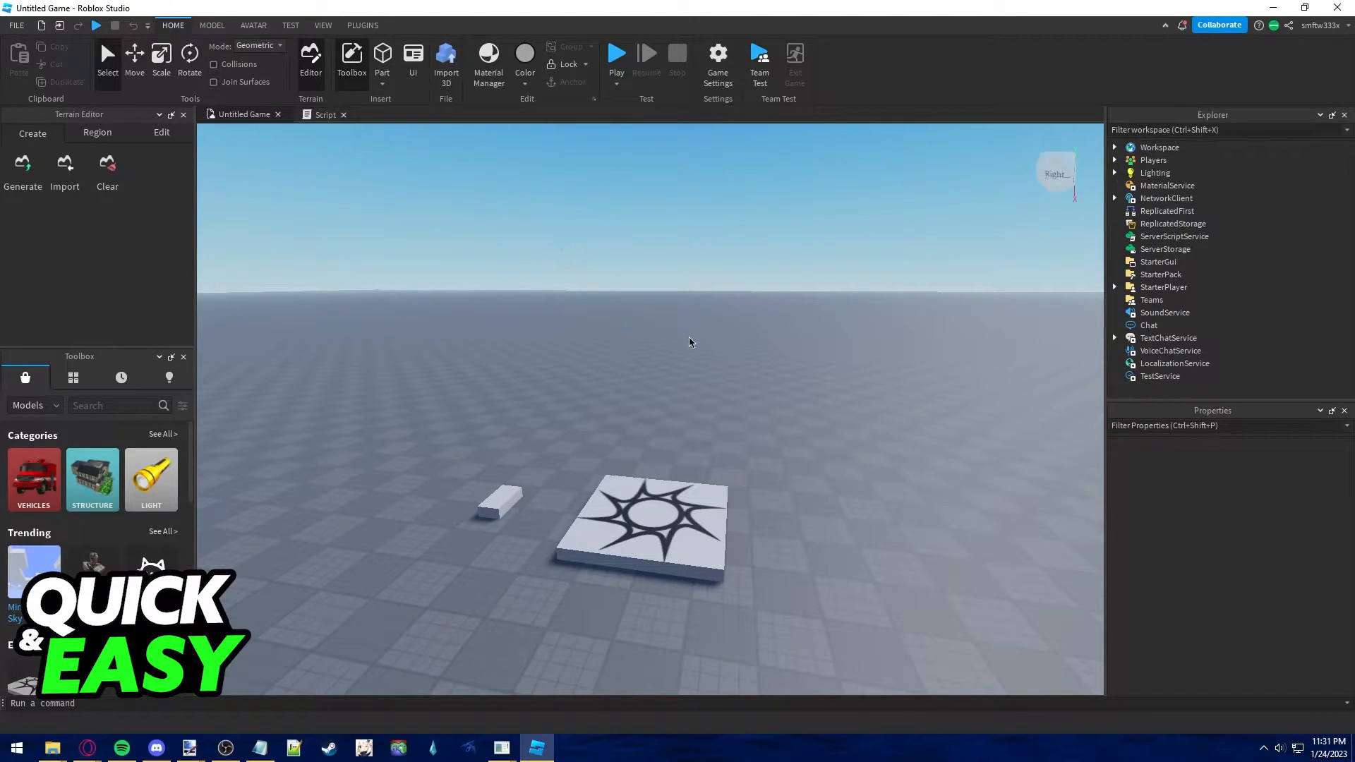
Expand StarterPlayer, select StarterPlayerScripts and bring up its insert-object list.
right_drag(624, 340, 611, 363)
scroll(611, 362, up, 3)
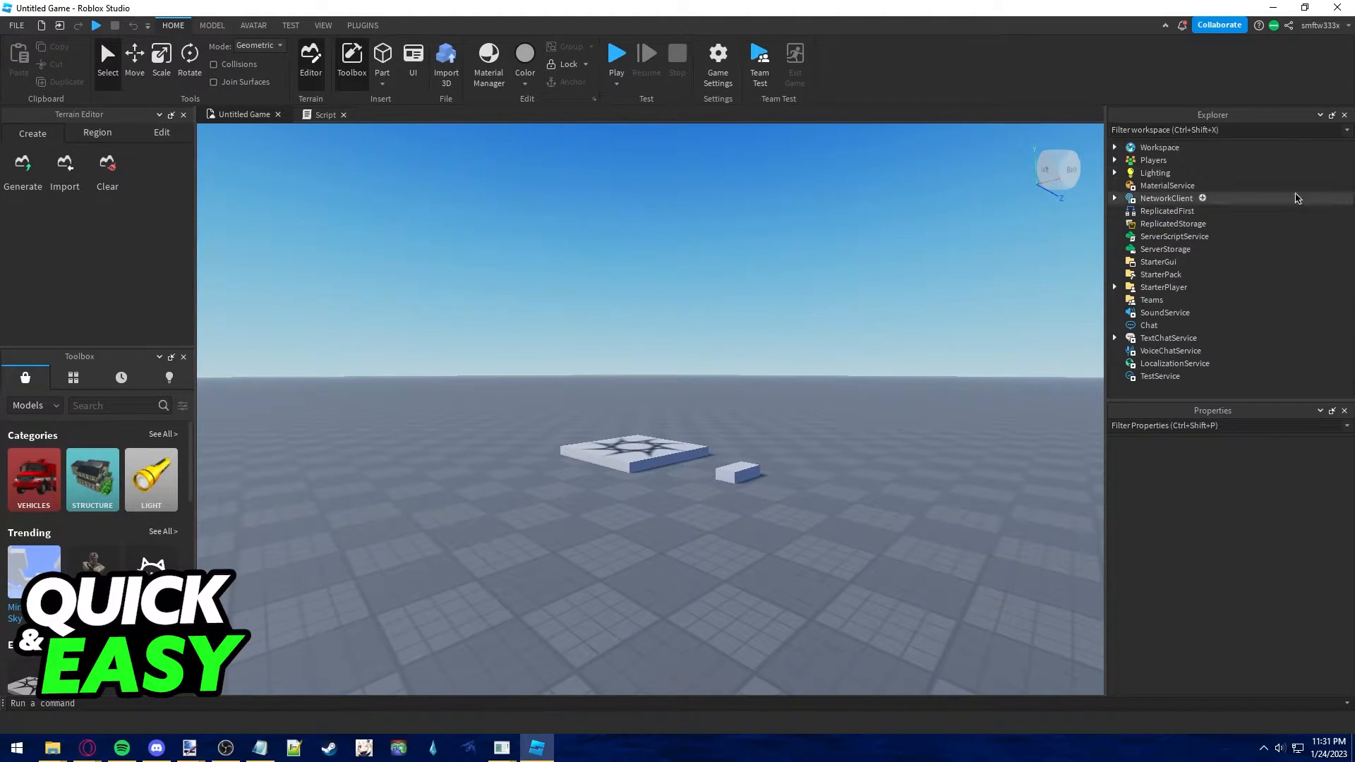
mouse_move(1164, 288)
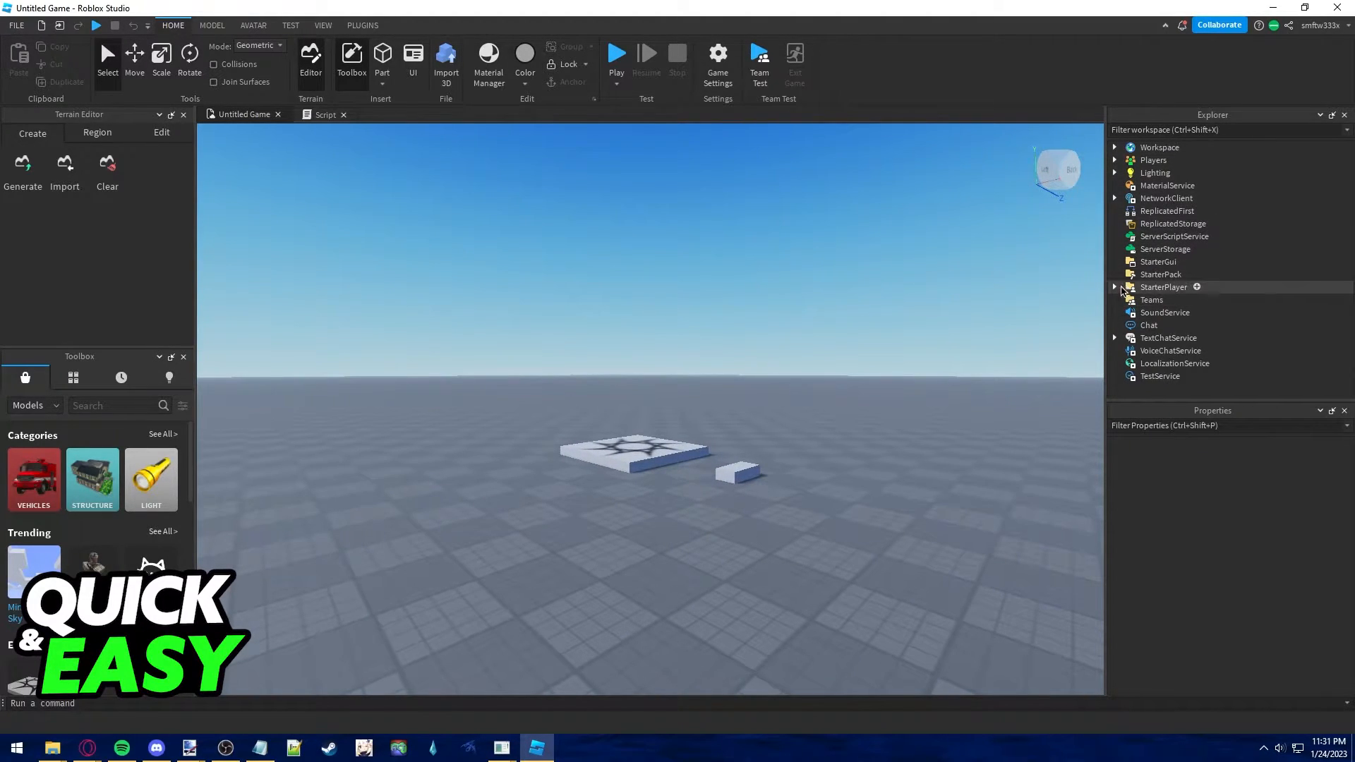
click(1116, 286)
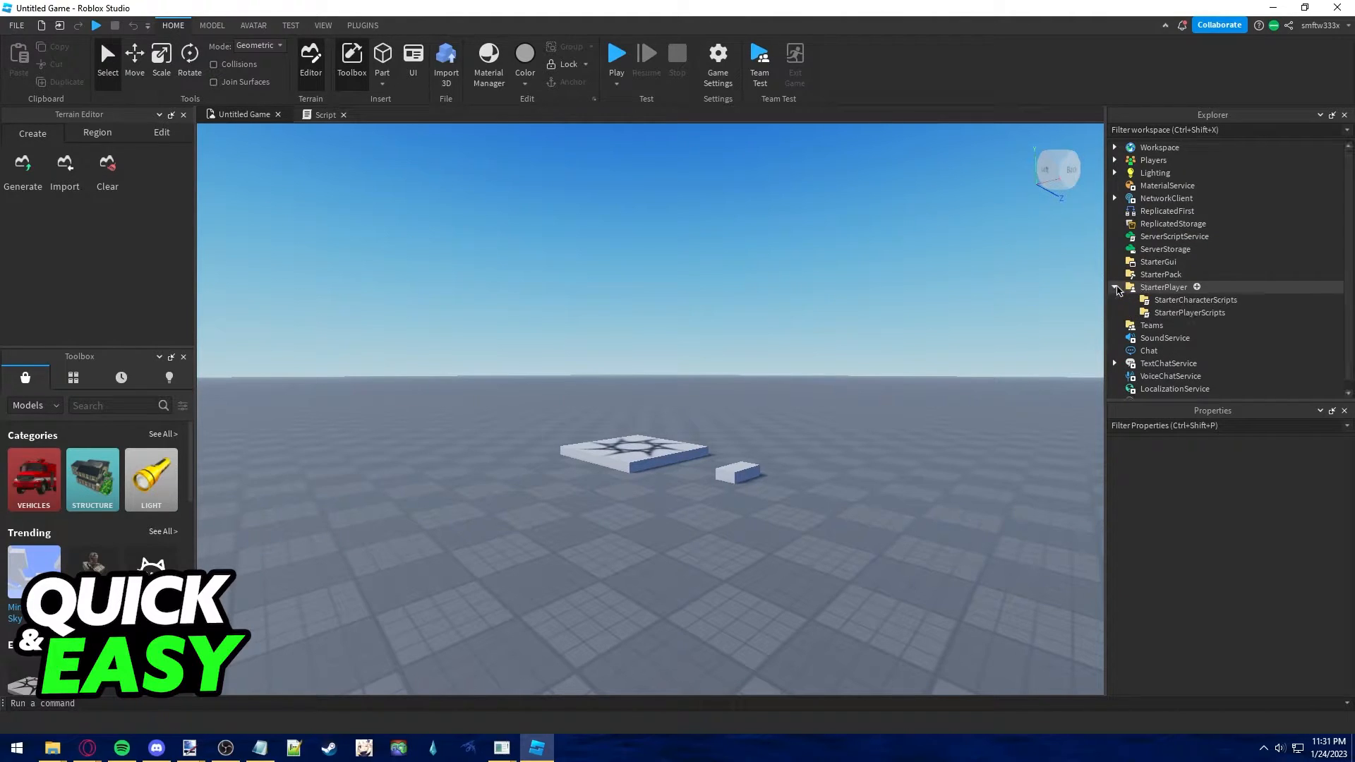
click(1169, 288)
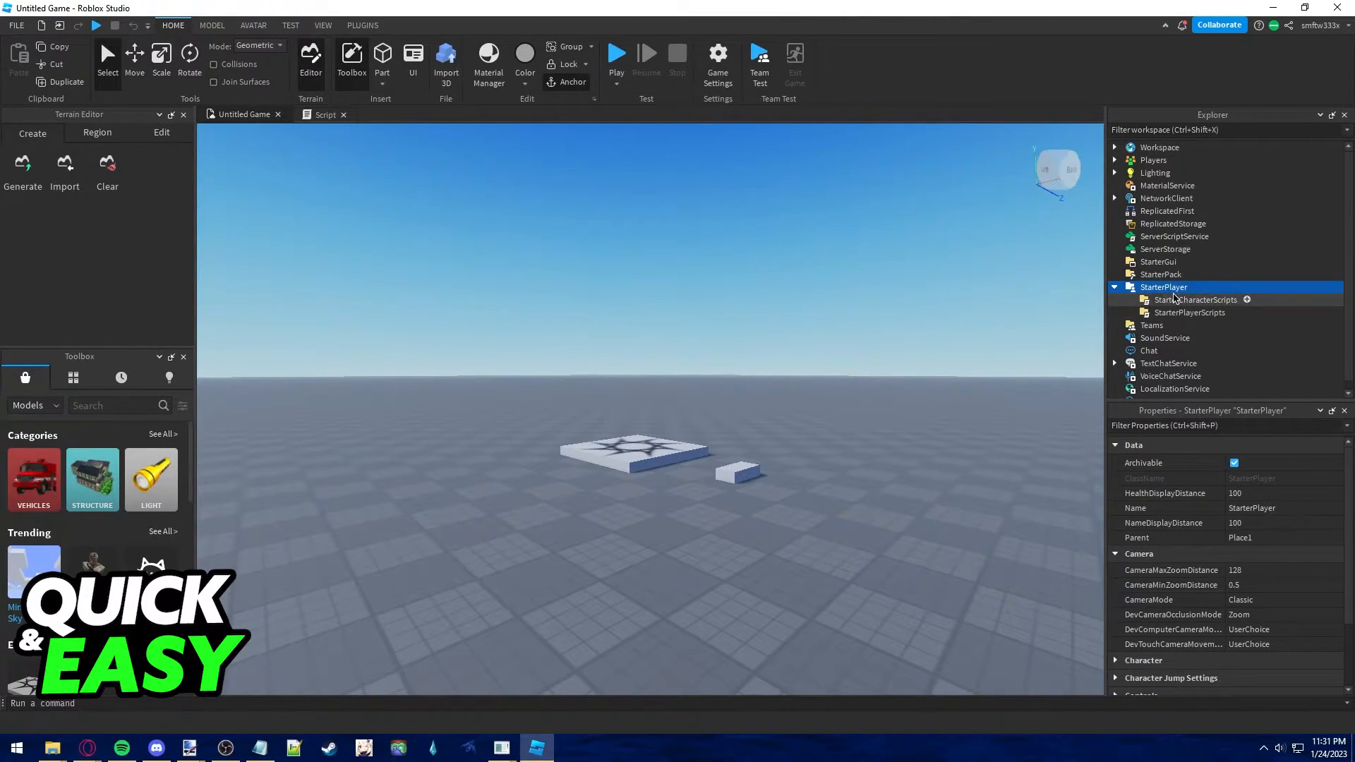
click(1181, 300)
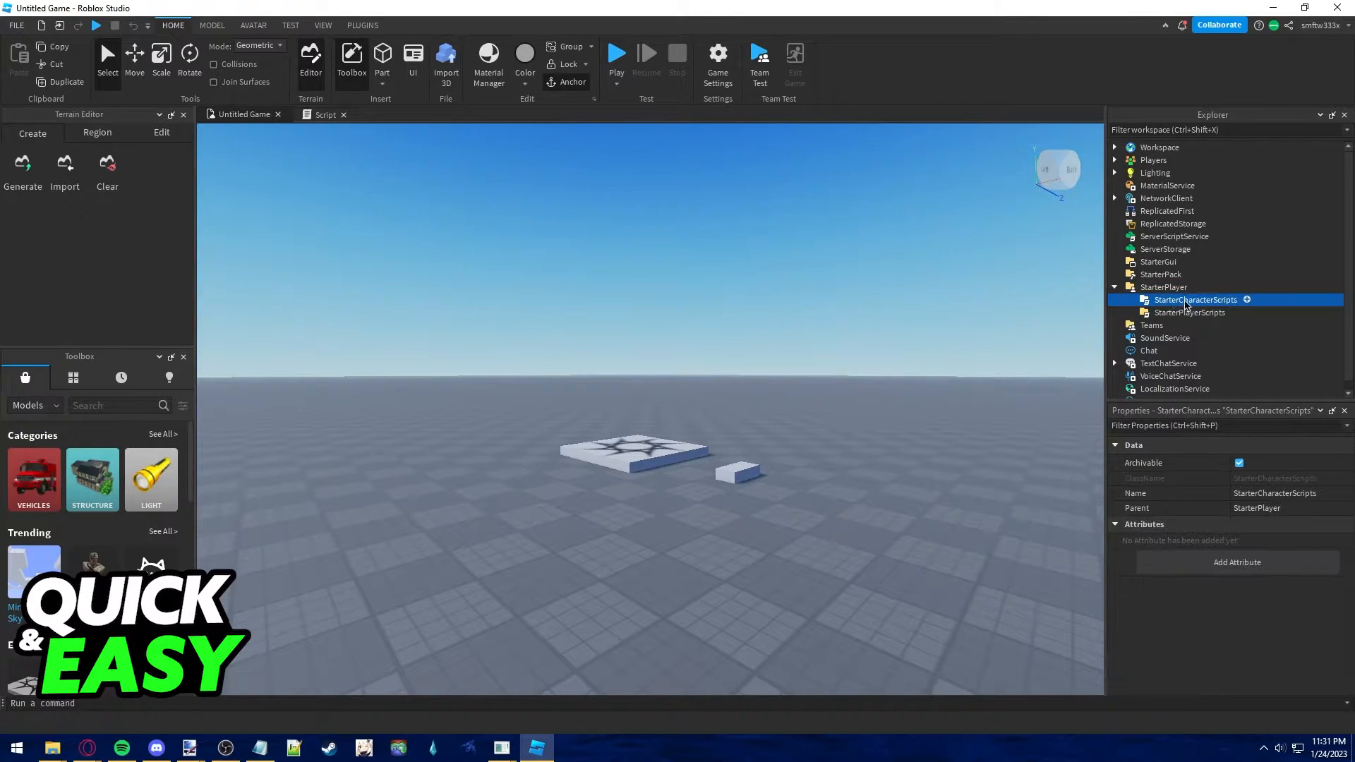
click(1176, 313)
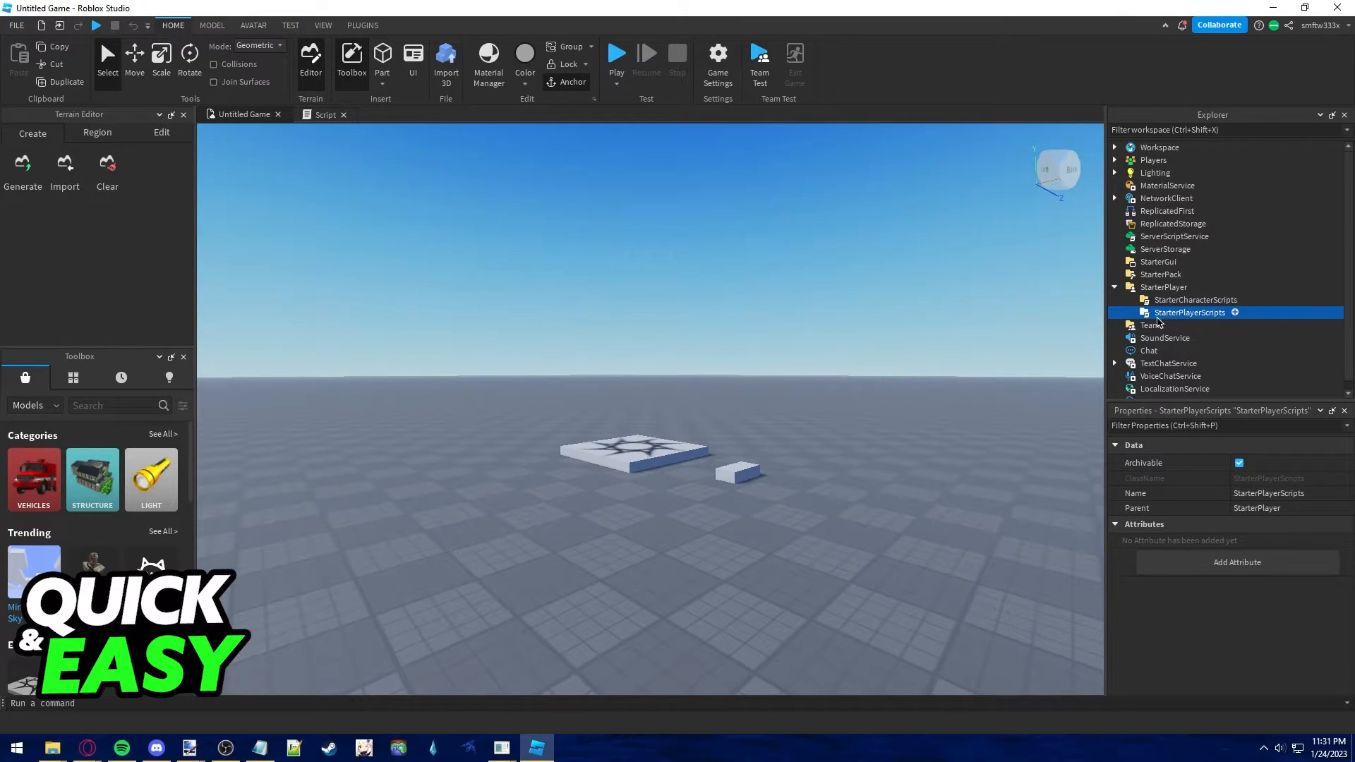
click(1239, 313)
Create the LocalScript and replace its print line with wait() and SetCoreGuiEnabled(PlayerList, false).
click(1151, 366)
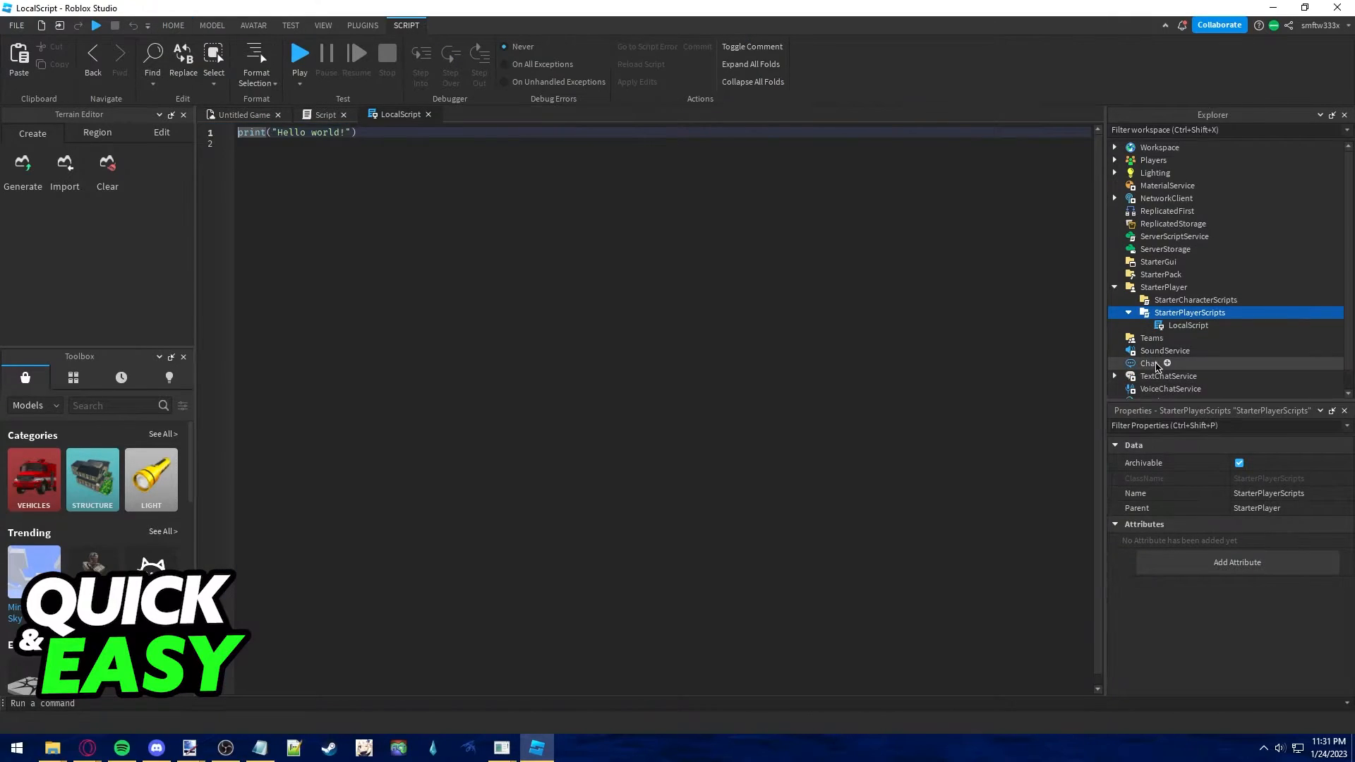
key(ctrl+a)
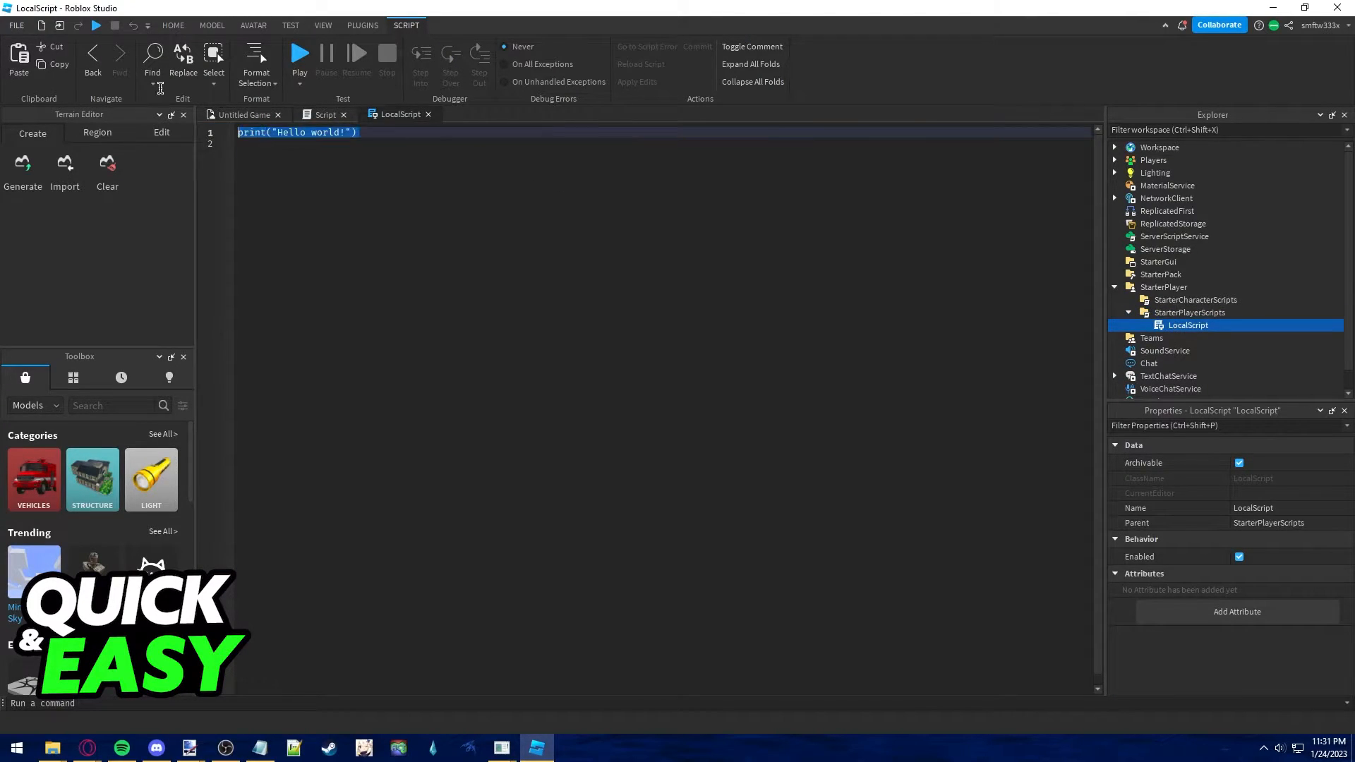
key(BackSpace)
text(wait()  game.StarterGui:SetCoreGuiEnabled(Enum.CoreGuiType.PlayerList, false))
key(ctrl+a)
click(407, 187)
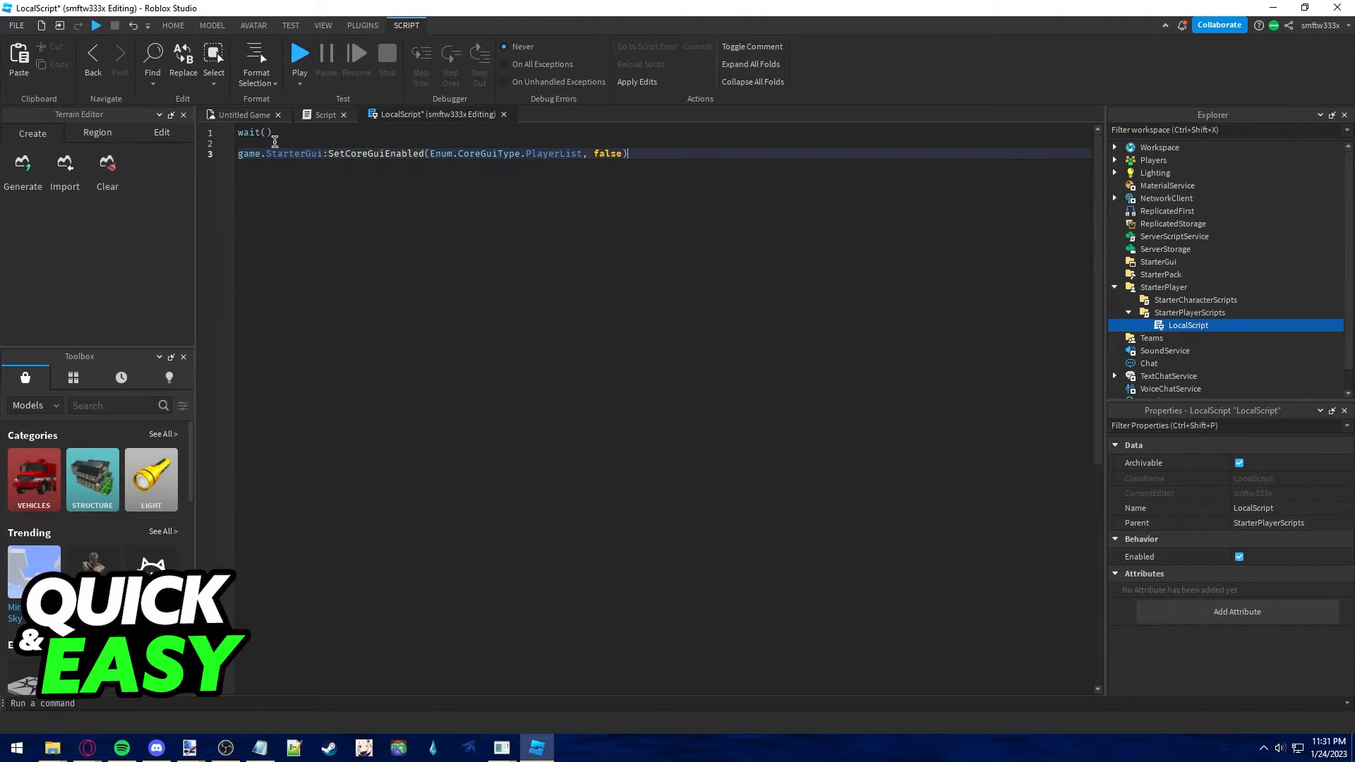
click(237, 133)
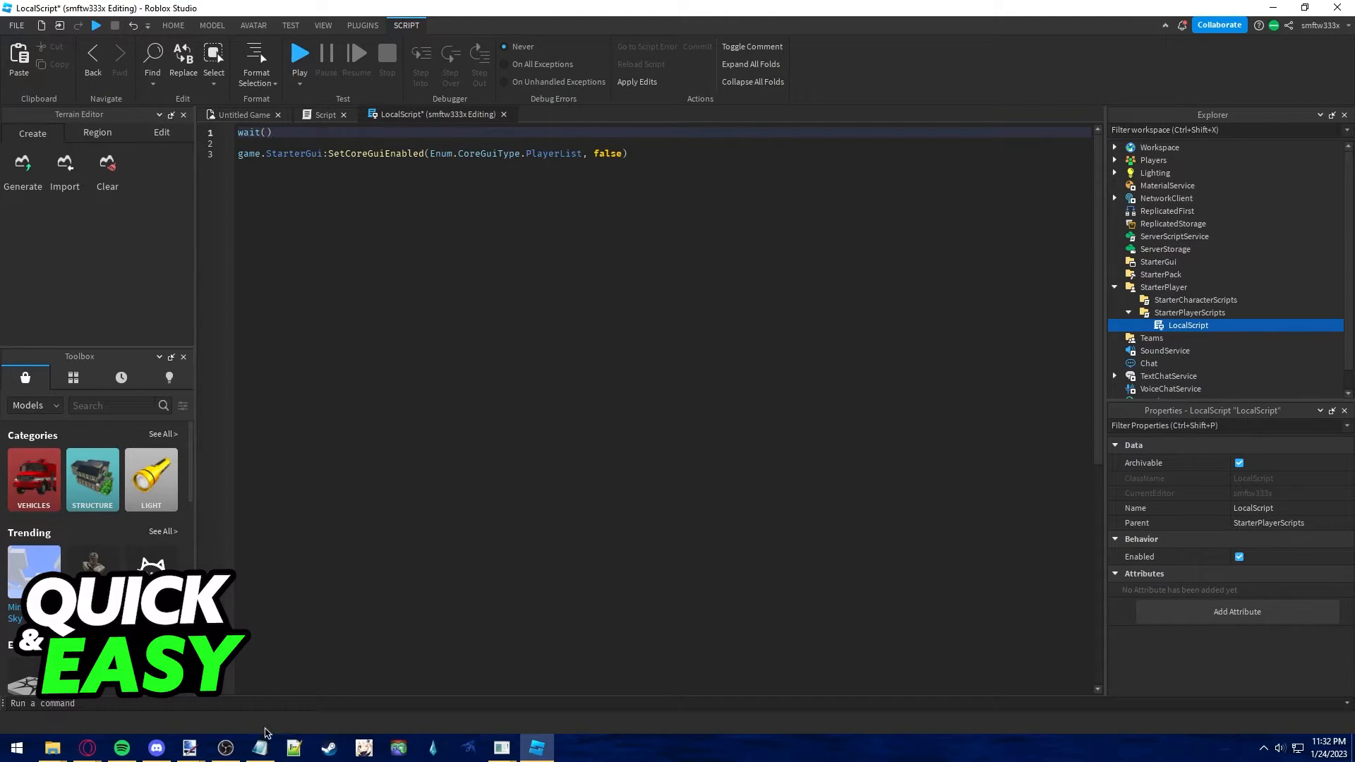
Bring up Notepad enlarged and moved lower to show the two script lines over Studio.
click(259, 748)
mouse_move(889, 250)
mouse_down()
mouse_move(1233, 369)
mouse_move(1141, 273)
mouse_up()
ctrl+scroll(852, 247, up, 3)
ctrl+scroll(852, 247, up, 3)
click(1133, 231)
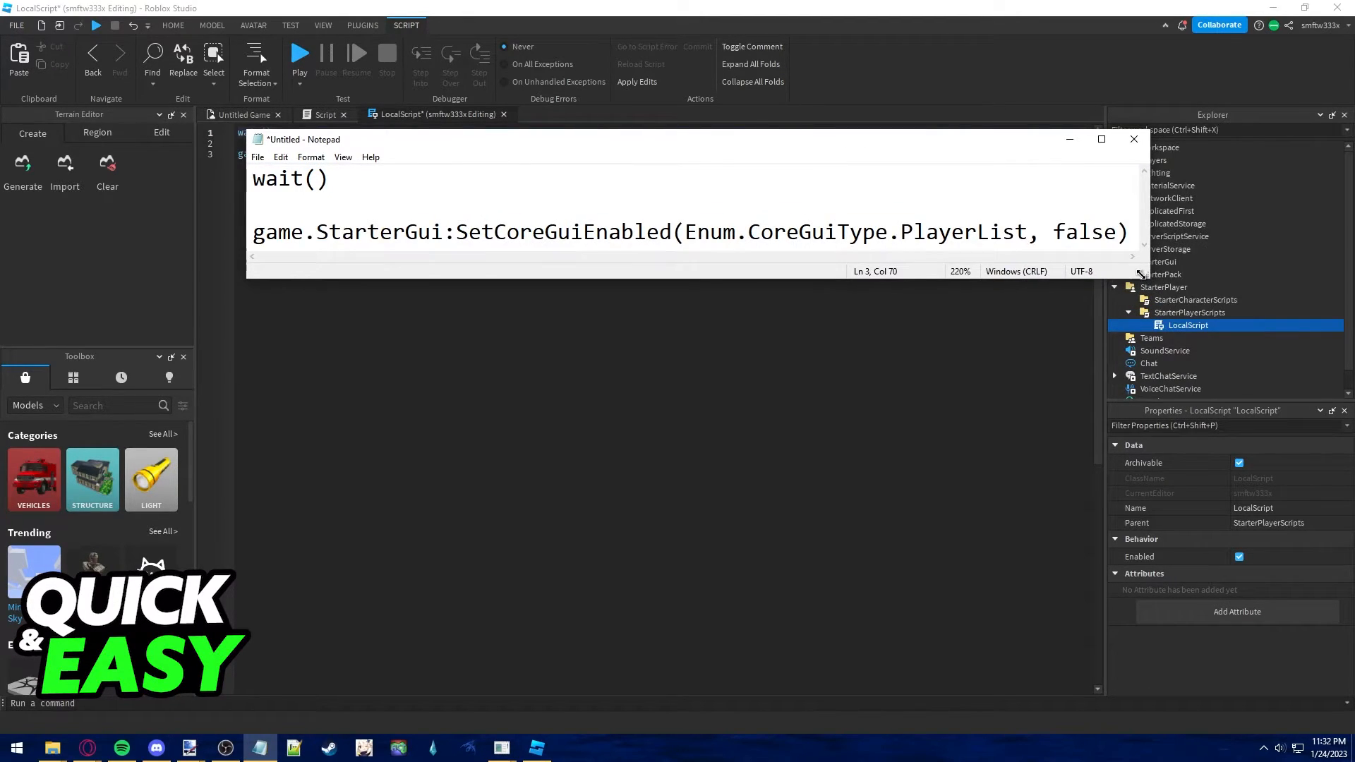
drag(670, 140, 625, 193)
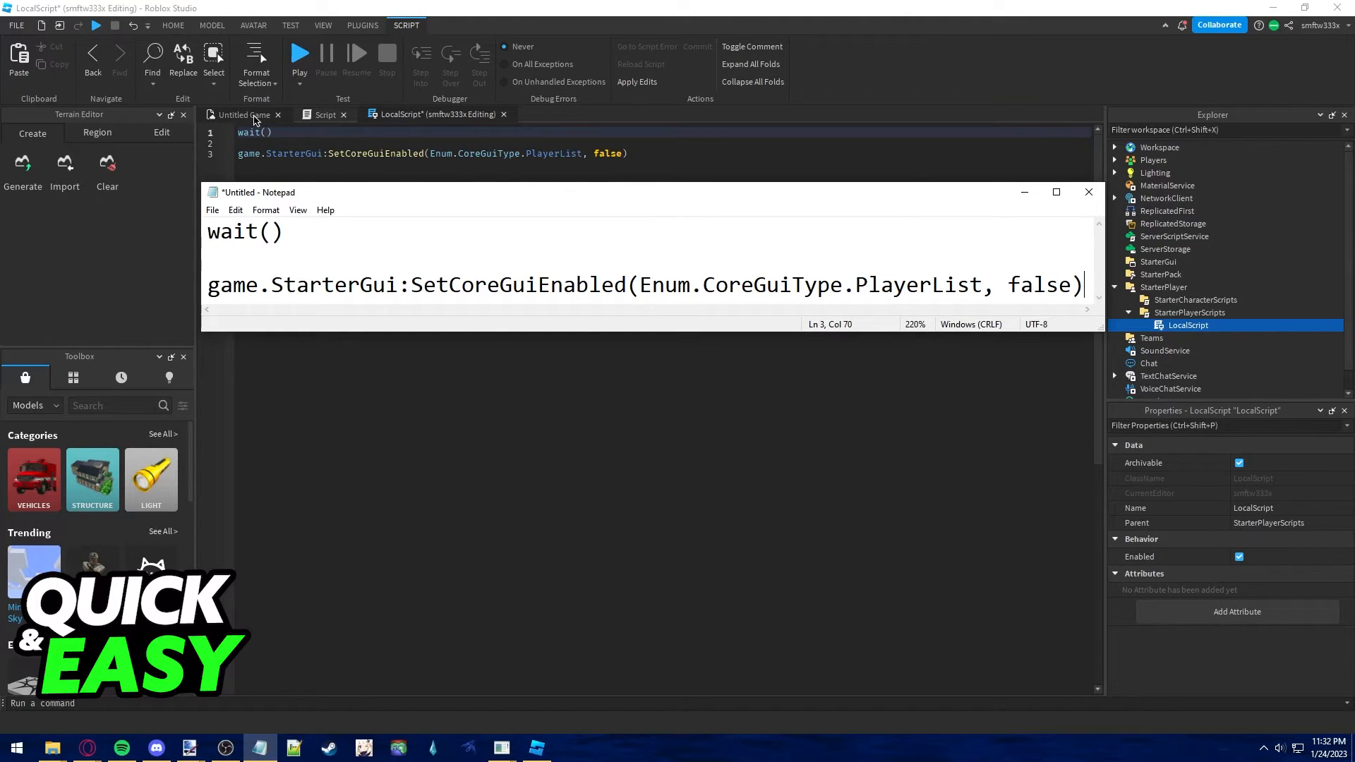
Start a playtest from the Untitled Game view and walk the character with no player list shown.
click(255, 116)
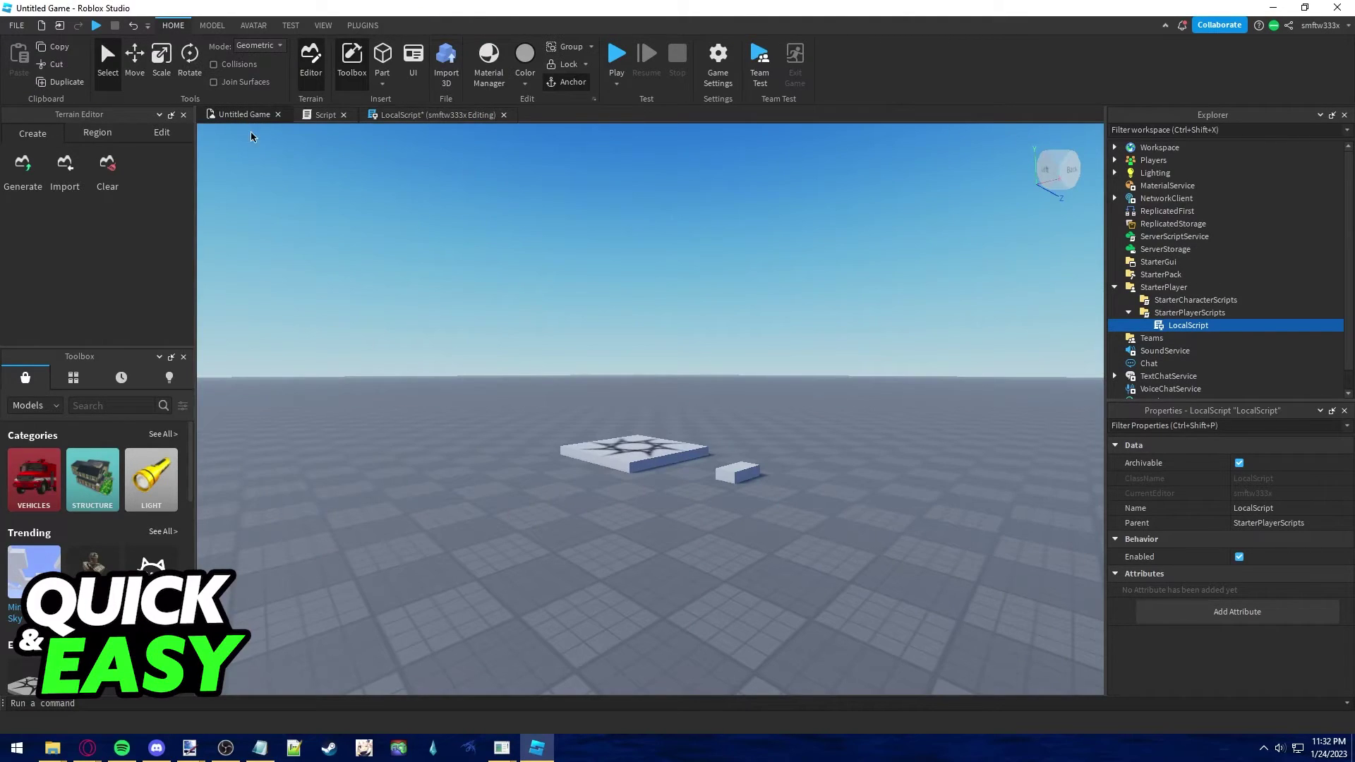
click(616, 52)
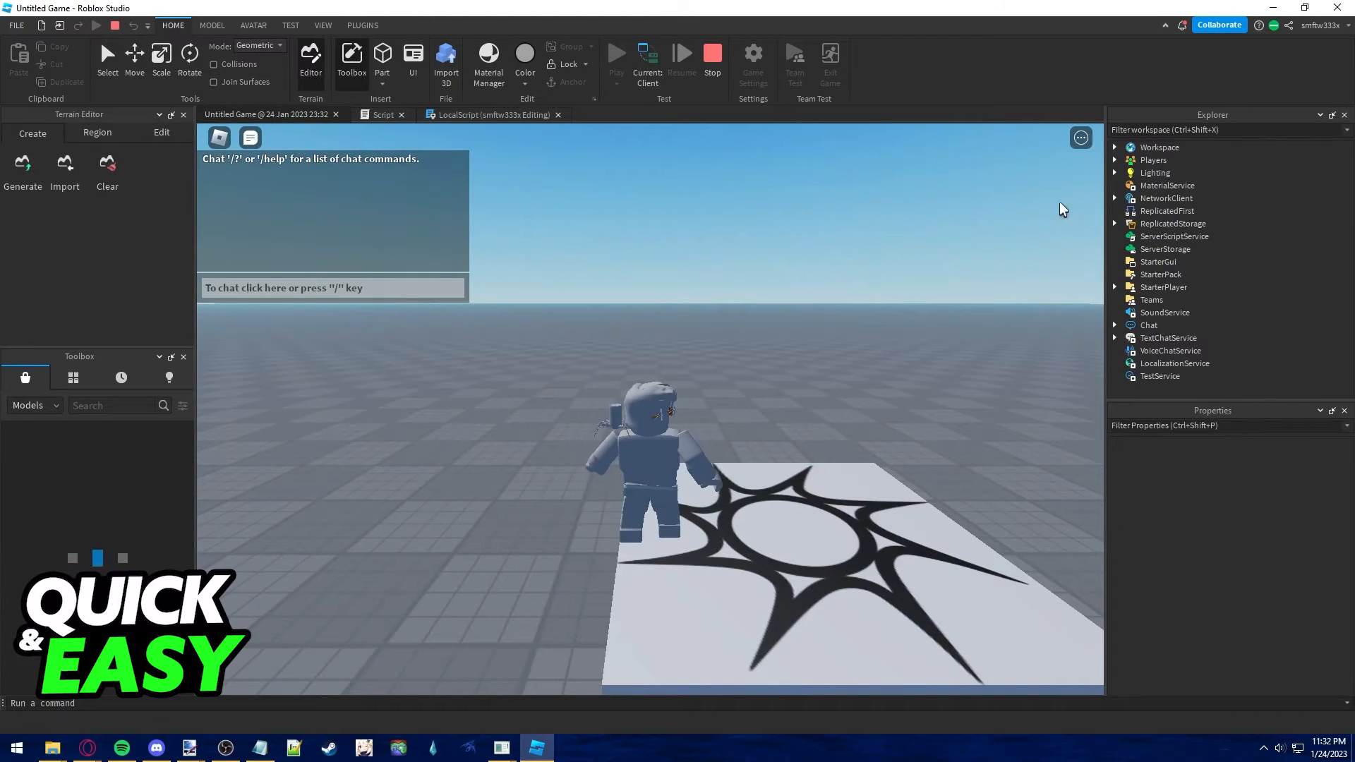
right_drag(890, 285, 955, 269)
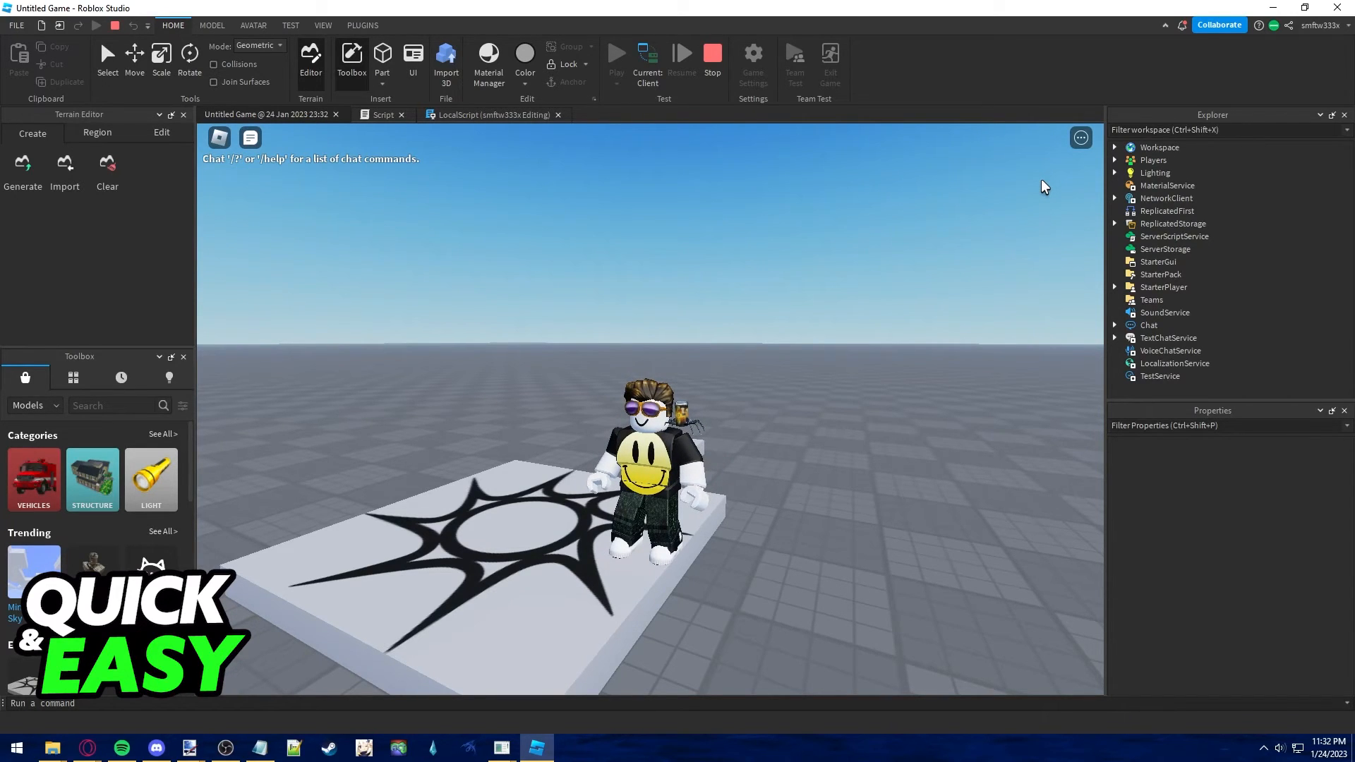
key(w)
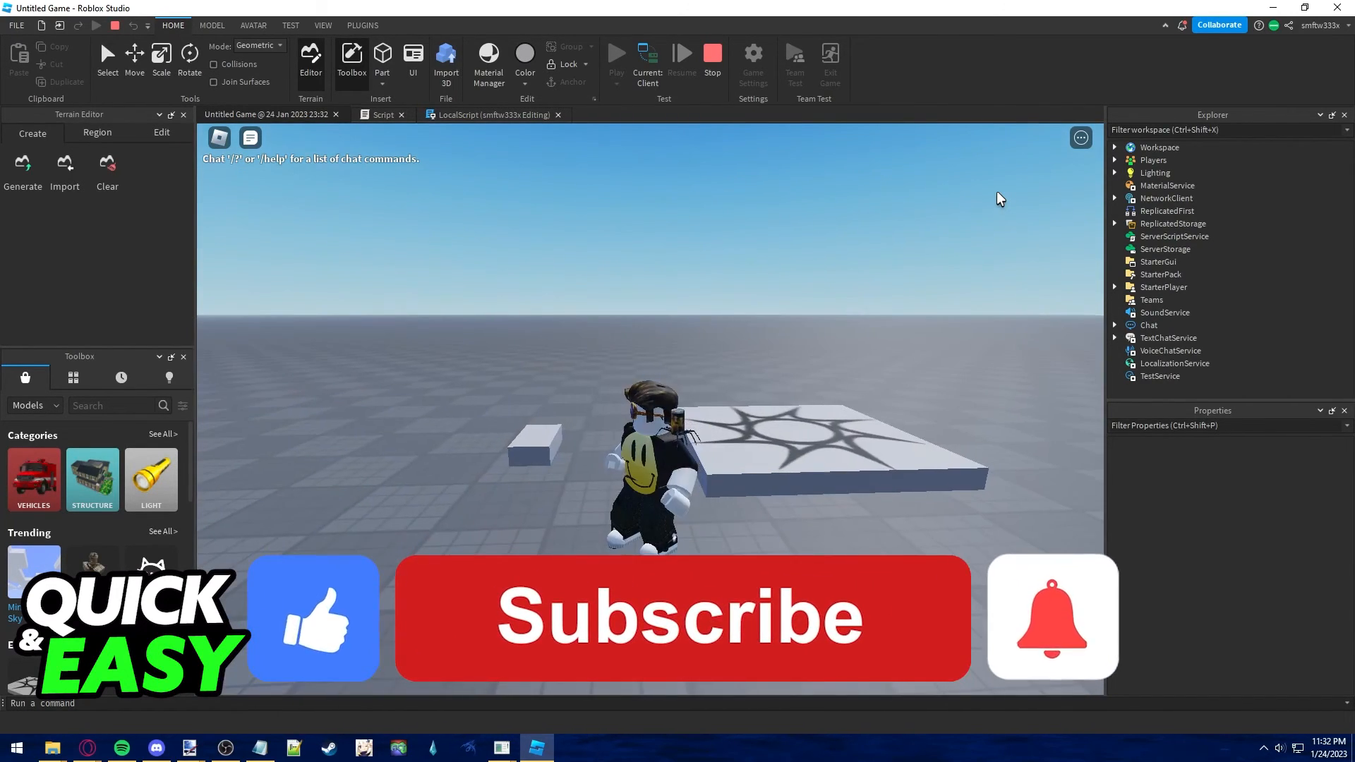
key(w)
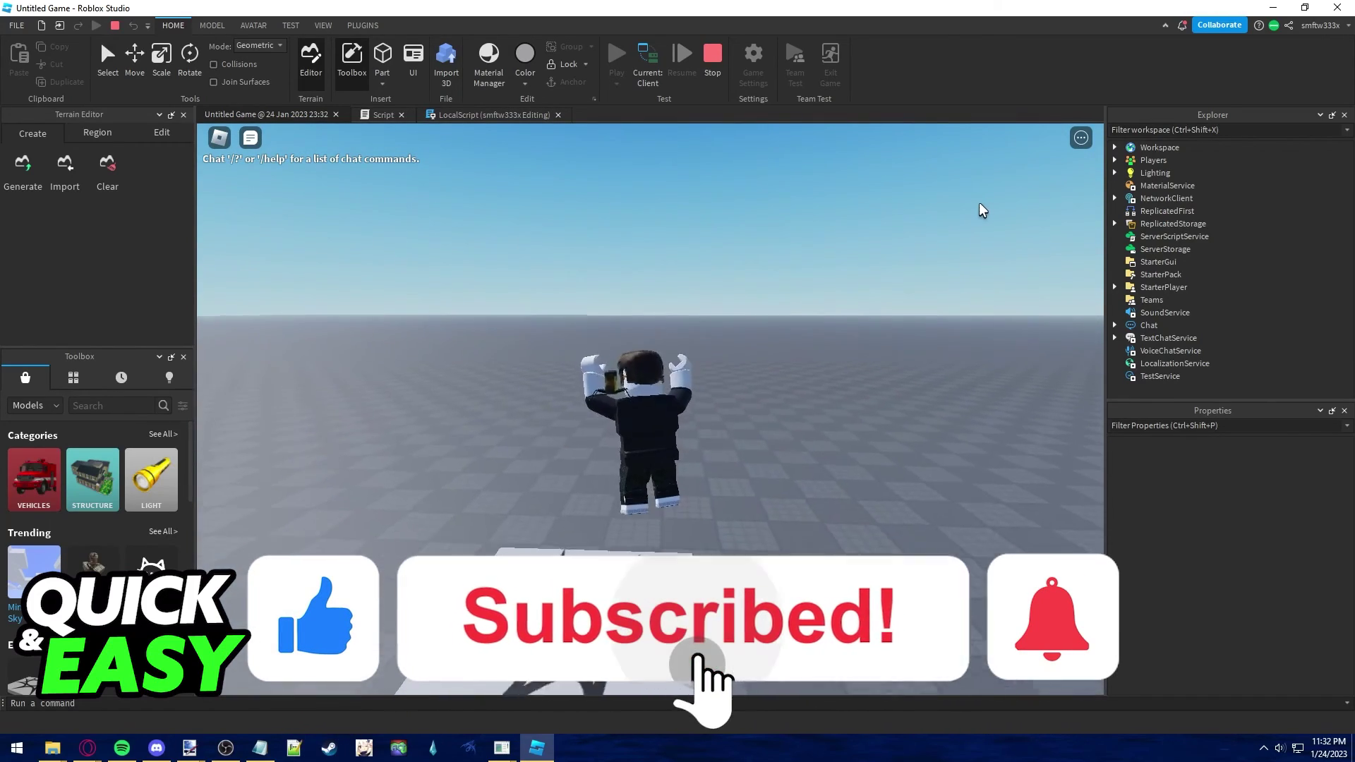
key(w)
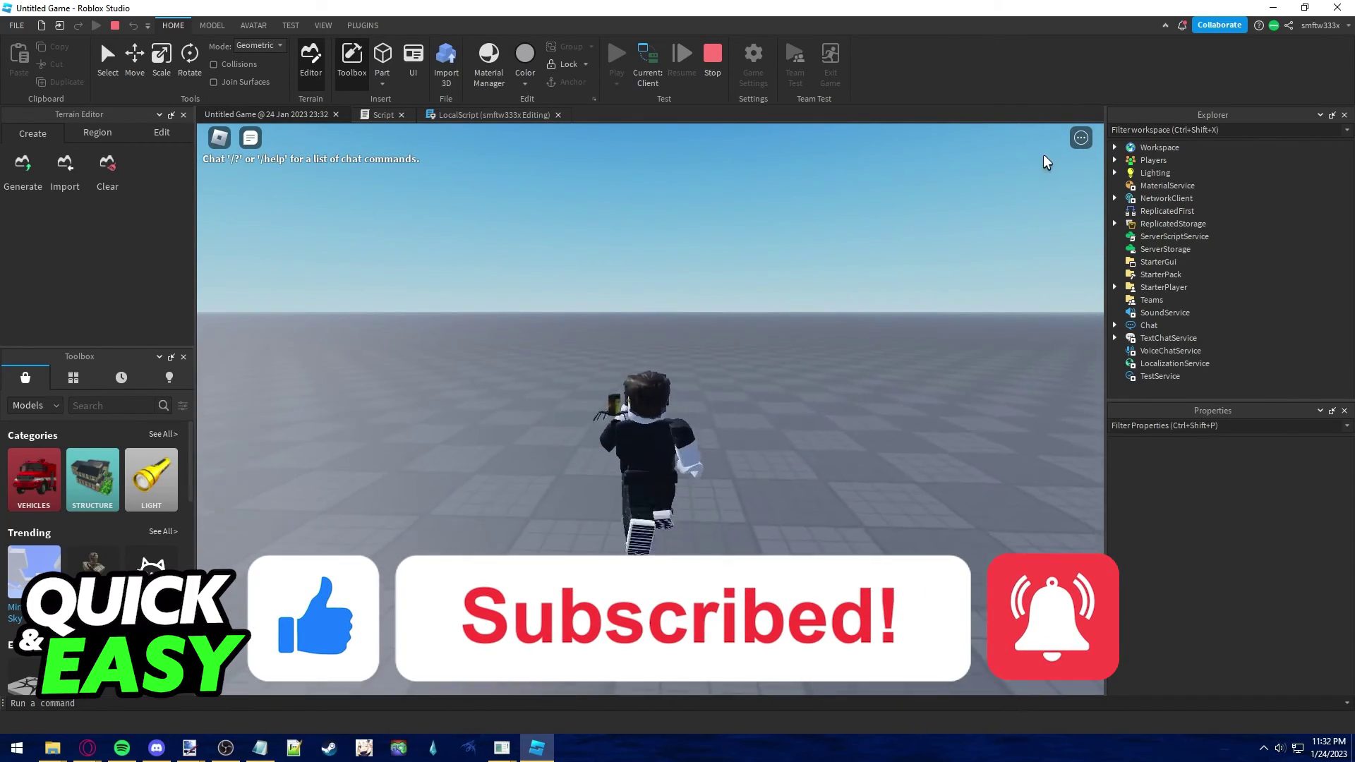
key(w)
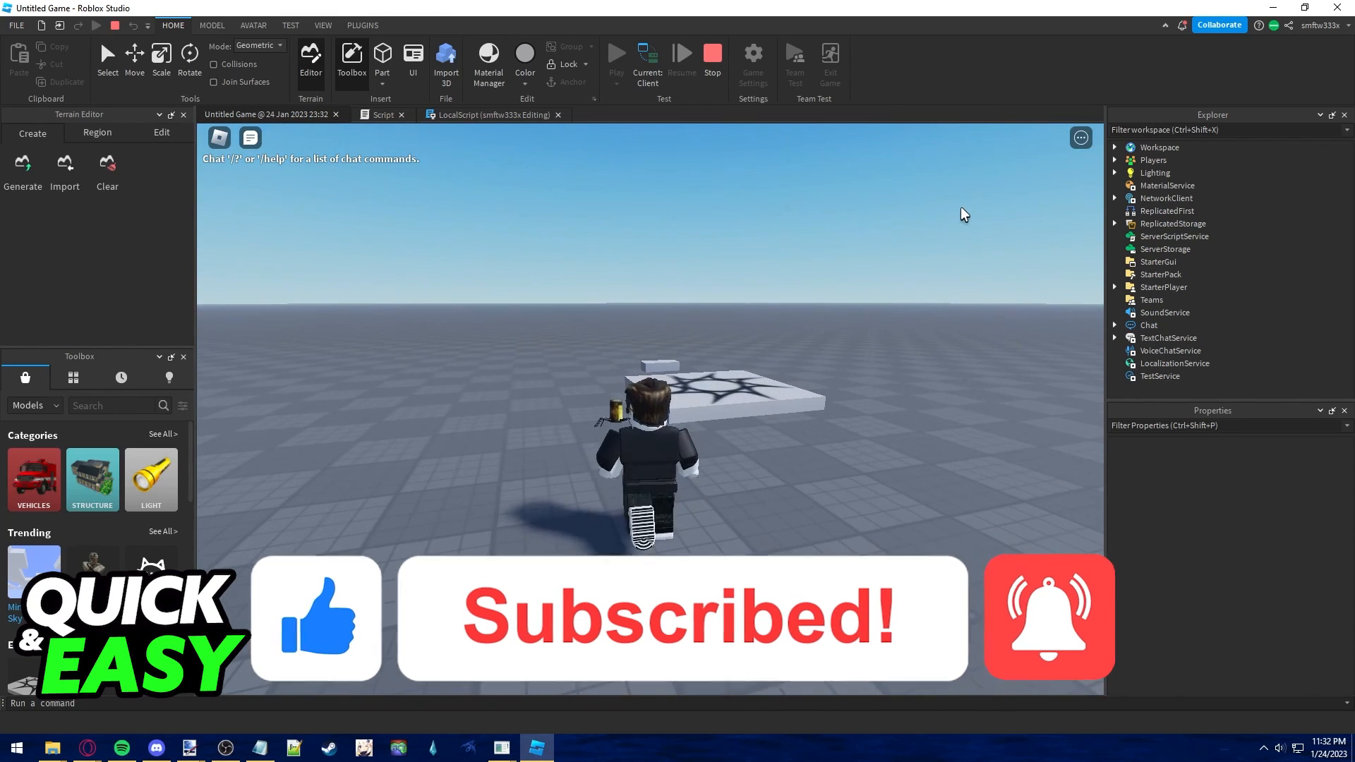